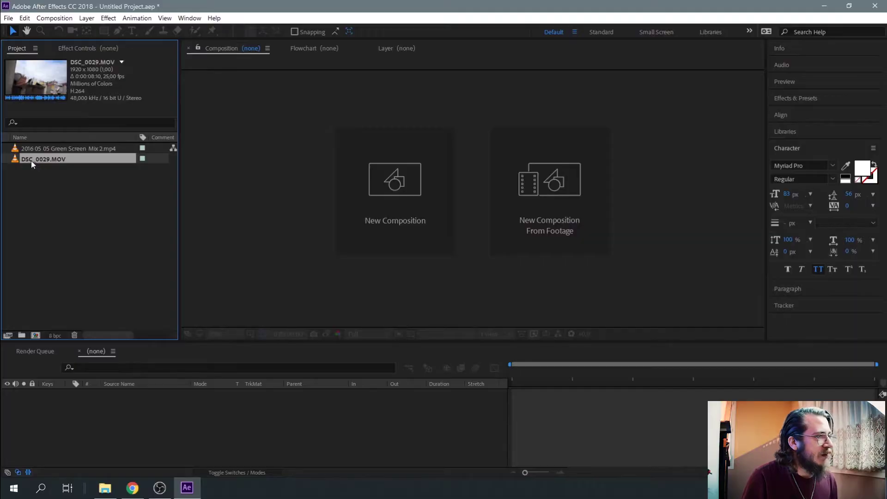
Drag DSC_0029.MOV into the empty Timeline to create the DSC_0029 composition.
{"action": "left_click_drag", "start_coordinate": [31, 160], "coordinate": [163, 414]}
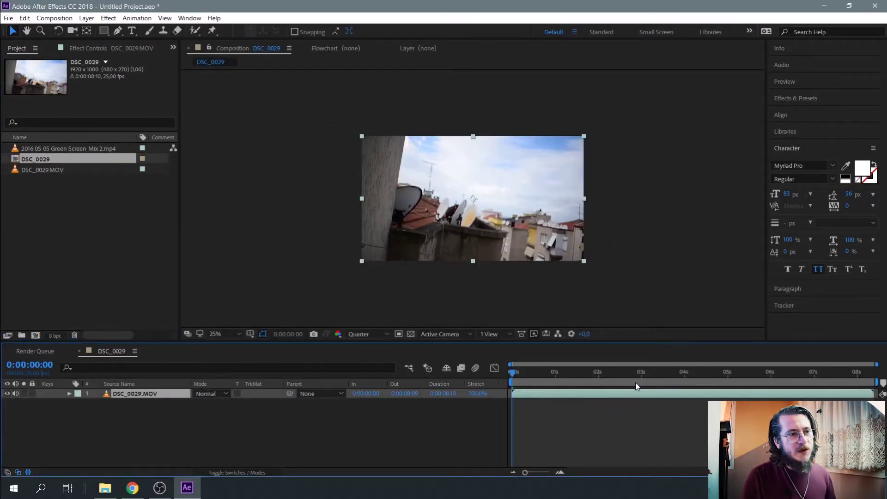
Expand the Tracker panel and apply Warp Stabilizer VFX to the DSC_0029.MOV layer.
{"action": "left_click", "coordinate": [802, 303]}
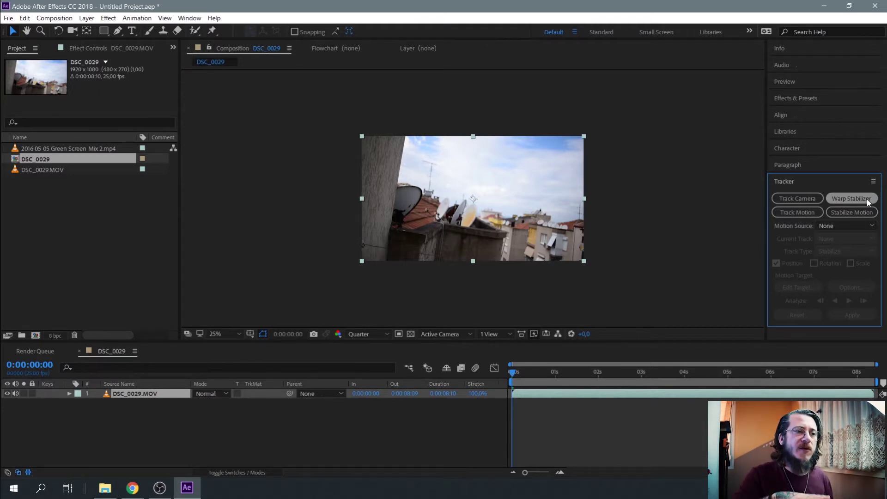
{"action": "left_click", "coordinate": [867, 199]}
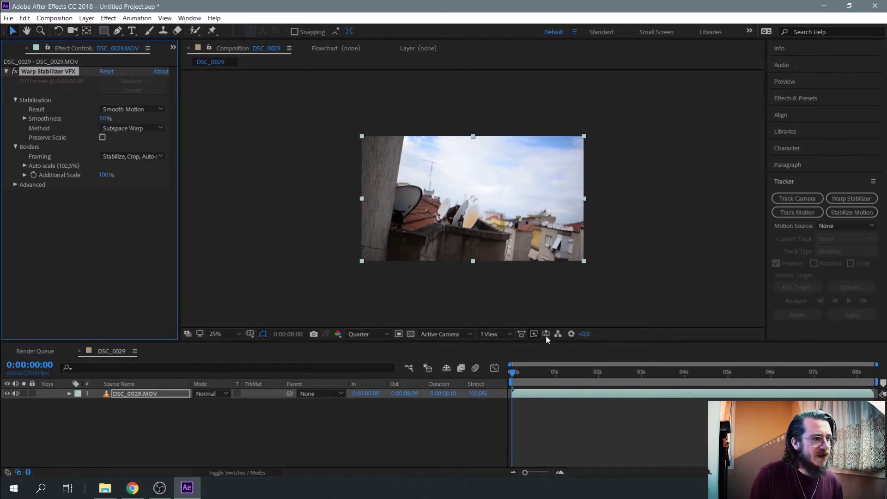
Scrub and play back the stabilized footage, then set up motion tracking on DSC_0029.MOV.
{"action": "mouse_move", "coordinate": [514, 374]}
{"action": "left_mouse_down"}
{"action": "mouse_move", "coordinate": [544, 379]}
{"action": "mouse_move", "coordinate": [799, 355]}
{"action": "mouse_move", "coordinate": [789, 345]}
{"action": "left_mouse_up"}
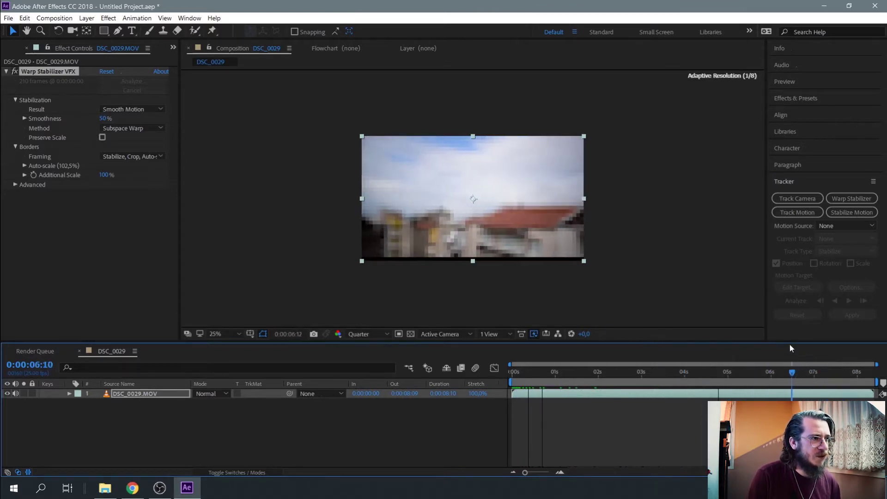
{"action": "left_click_drag", "start_coordinate": [791, 348], "coordinate": [868, 350]}
{"action": "key", "text": "Home"}
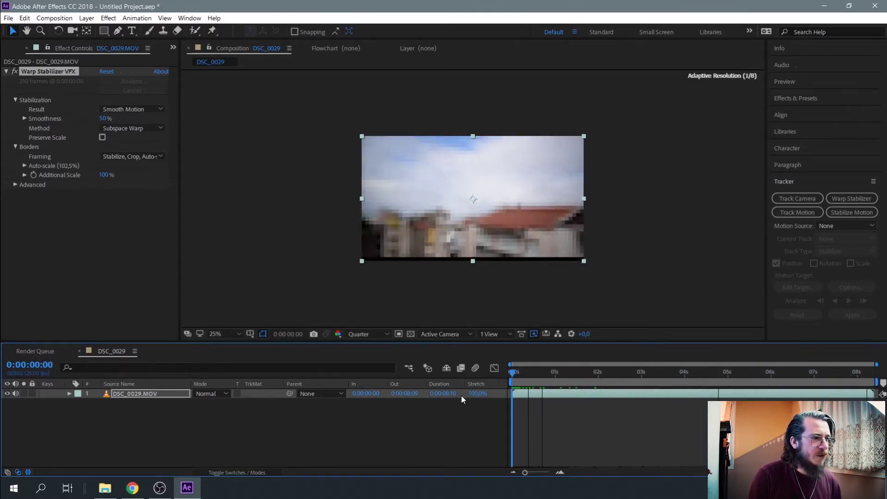
{"action": "key", "text": "space"}
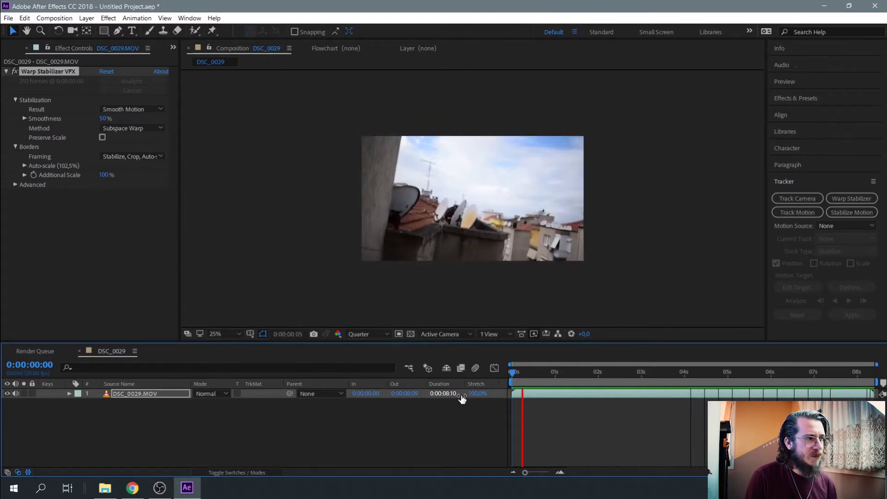
{"action": "key", "text": "space"}
{"action": "left_click_drag", "start_coordinate": [526, 370], "coordinate": [512, 371]}
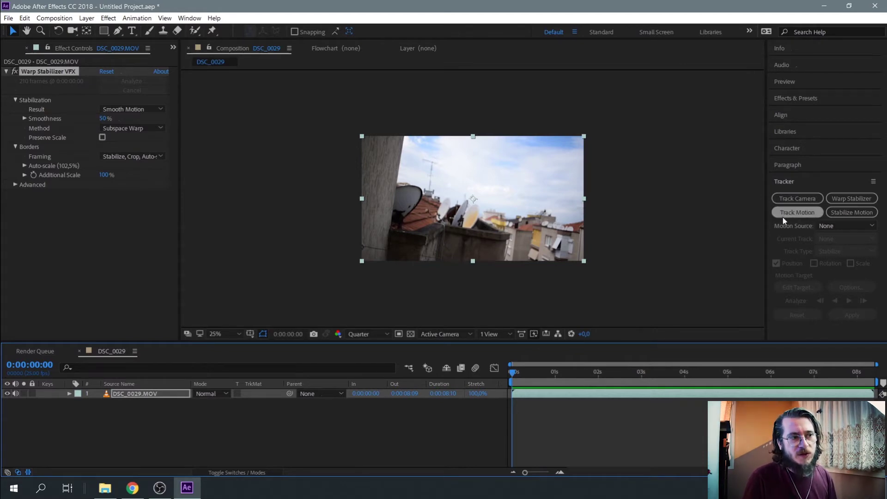
{"action": "left_click", "coordinate": [800, 211]}
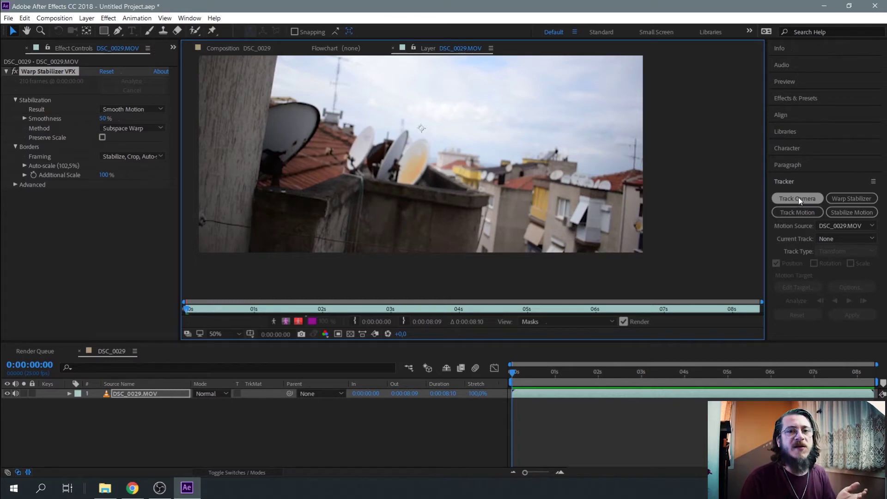
Apply 3D Camera Tracker to DSC_0029.MOV to start its background analysis.
{"action": "left_click", "coordinate": [799, 198]}
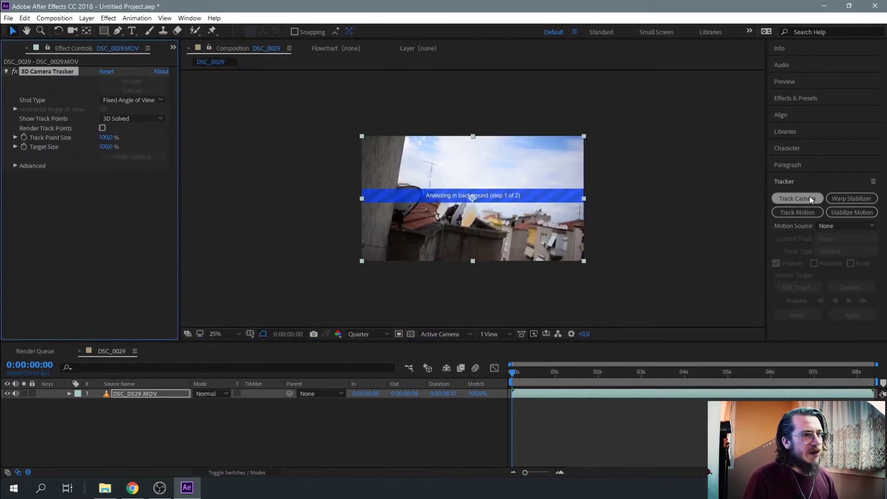
Wait while 3D Camera Tracker analyzes and solves the camera until track points appear.
{"action": "scroll", "coordinate": [564, 224], "scroll_direction": "up", "scroll_amount": 1}
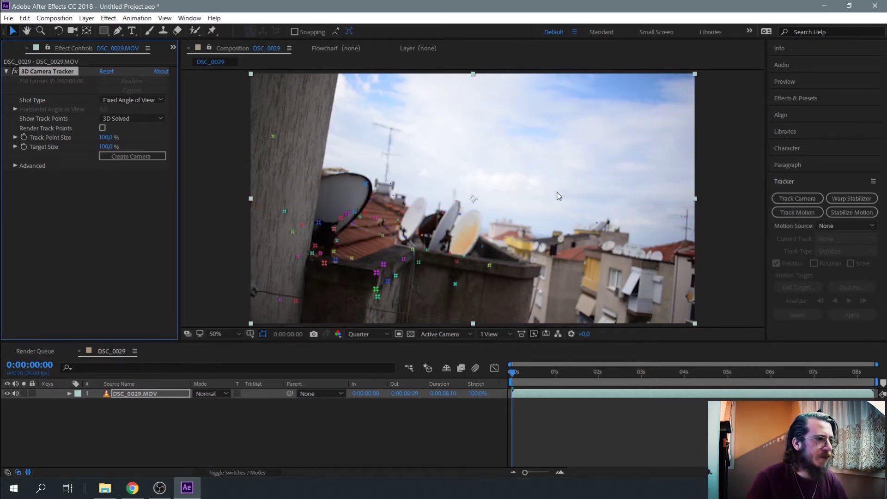
Set the viewer to 50%, play and scrub the tracked clip, and open the track-point menu.
{"action": "key", "text": "comma"}
{"action": "key", "text": "comma"}
{"action": "key", "text": "period"}
{"action": "key", "text": "period"}
{"action": "key", "text": "period"}
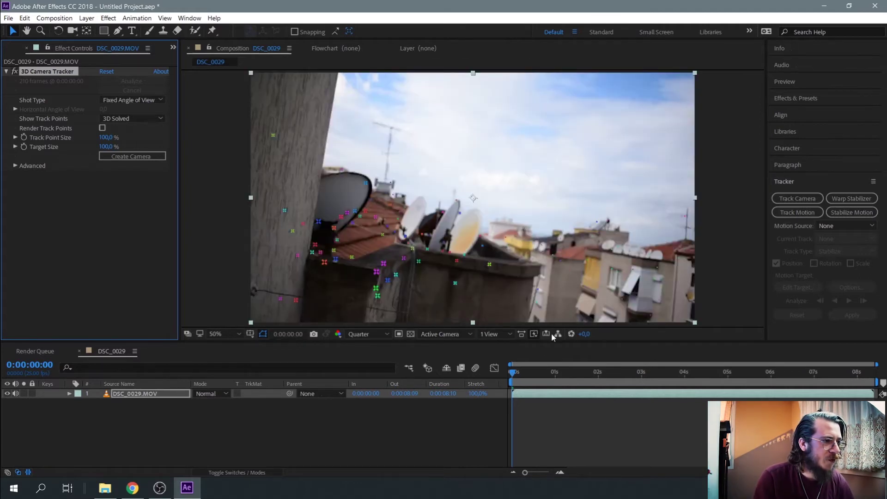
{"action": "key", "text": "space"}
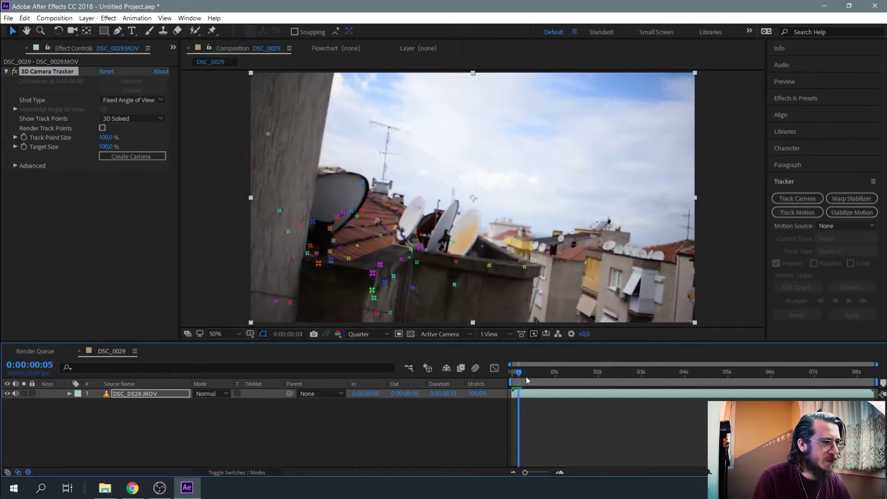
{"action": "left_click_drag", "start_coordinate": [583, 369], "coordinate": [737, 361]}
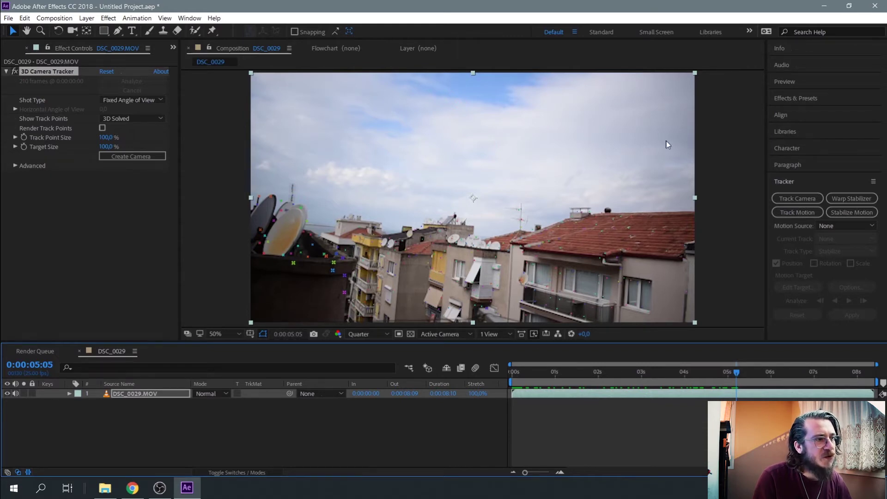
{"action": "right_click", "coordinate": [610, 225]}
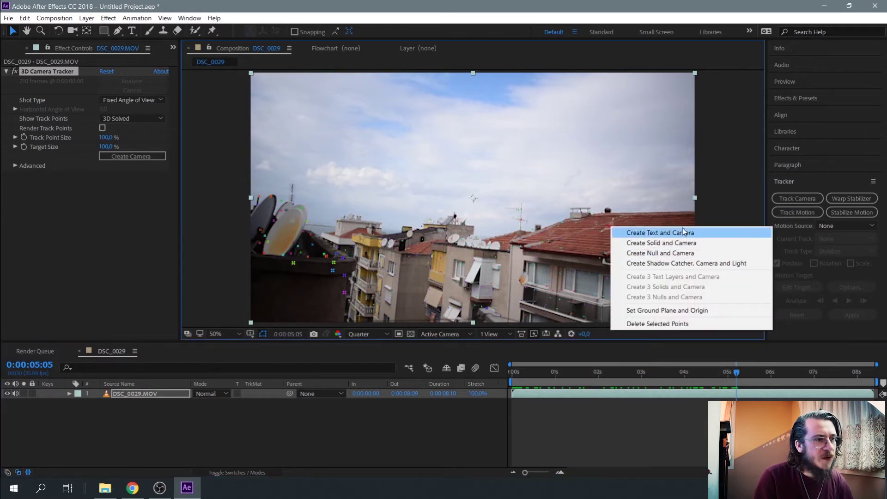
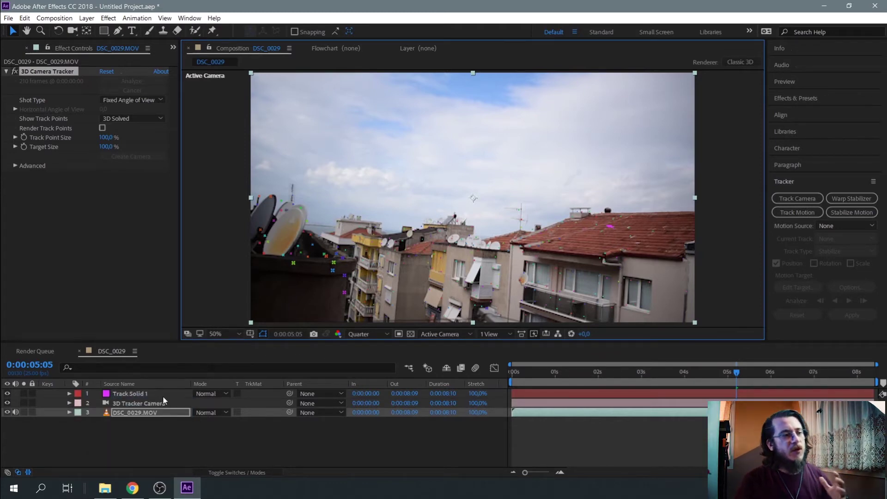
Pre-compose the Track Solid 1 layer into a new composition, Track Solid 1 Comp 1.
{"action": "left_click", "coordinate": [136, 394]}
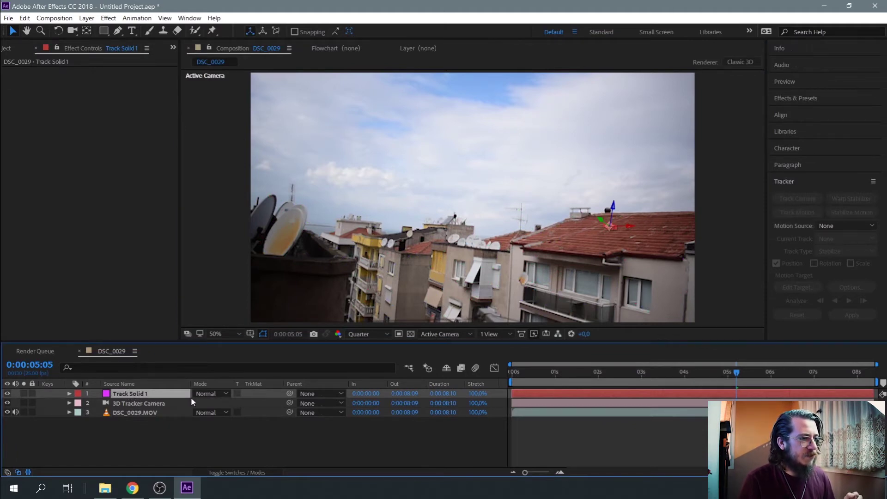
{"action": "right_click", "coordinate": [131, 400]}
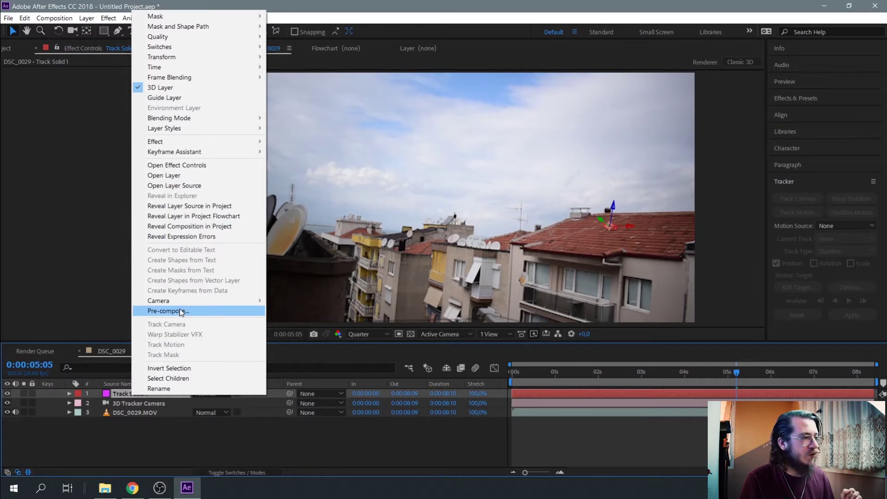
{"action": "left_click", "coordinate": [181, 311]}
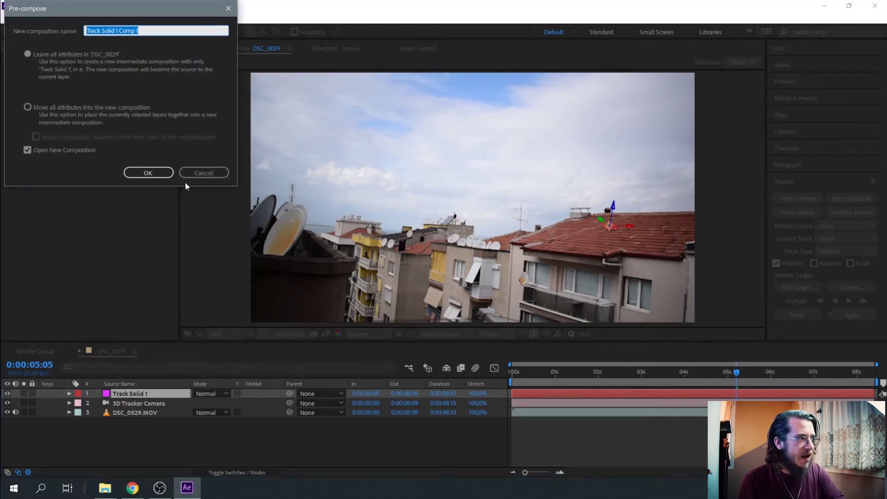
{"action": "key", "text": "Return"}
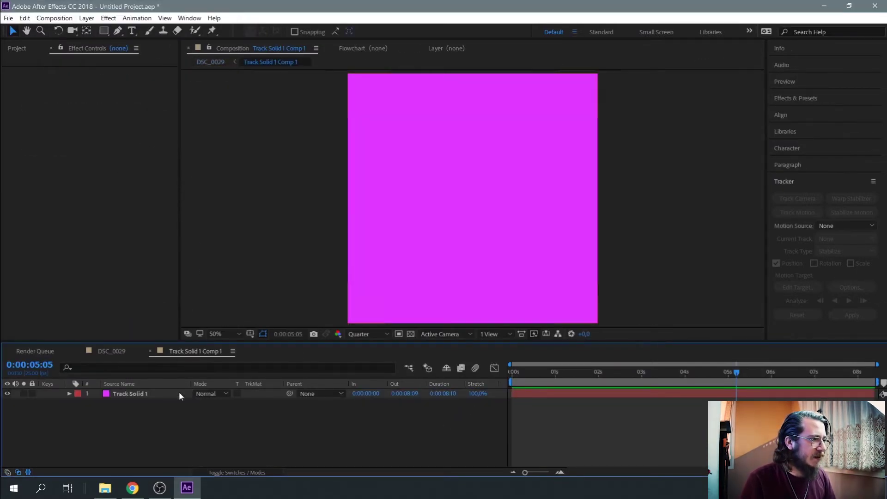
Delete the magenta solid inside the precomp and accept its 1080×1080 composition settings unchanged.
{"action": "left_click", "coordinate": [179, 394]}
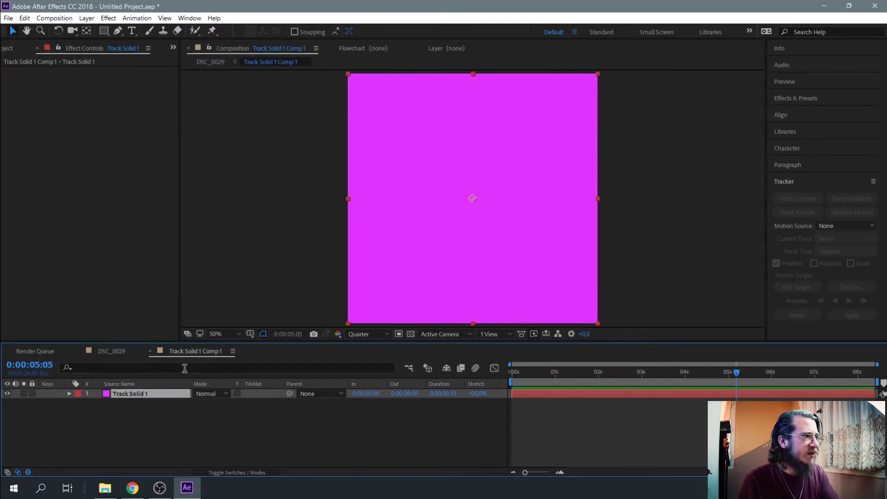
{"action": "key", "text": "Delete"}
{"action": "left_click", "coordinate": [86, 21]}
{"action": "mouse_move", "coordinate": [64, 18]}
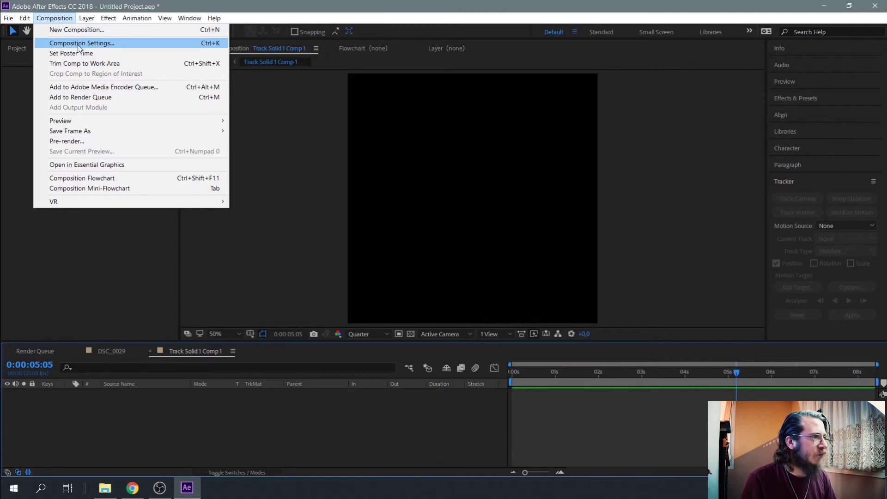
{"action": "left_click", "coordinate": [74, 44]}
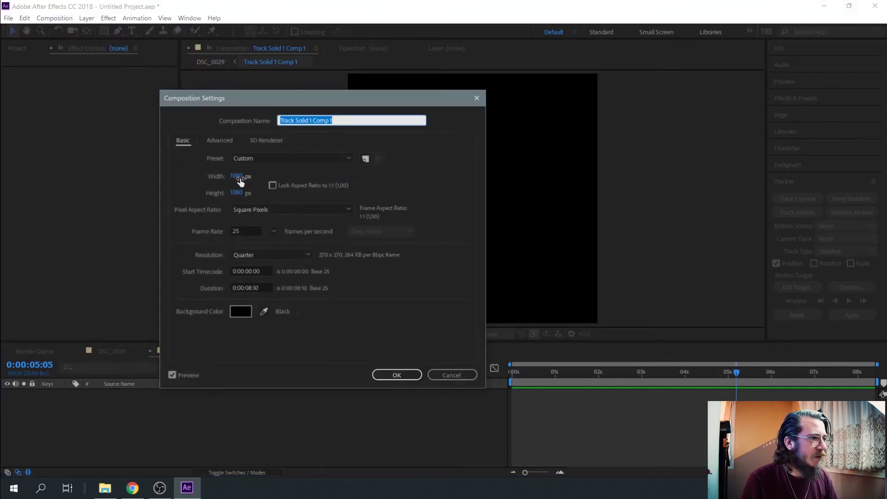
{"action": "left_click", "coordinate": [407, 374]}
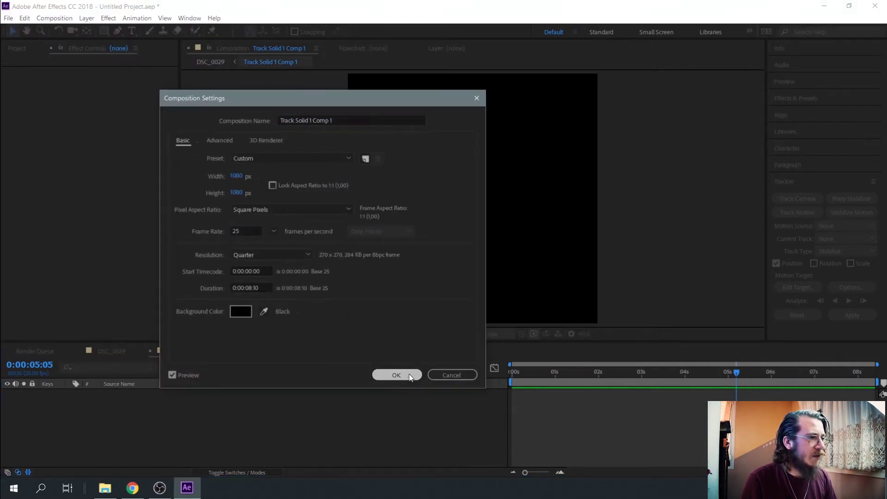
Switch to DSC_0029 and back to Track Solid 1 Comp 1, then show the Project panel.
{"action": "left_click", "coordinate": [107, 349]}
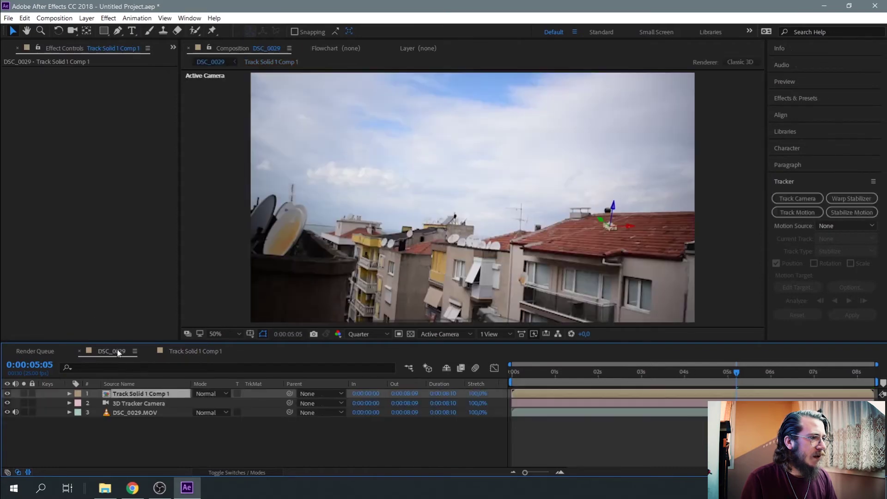
{"action": "left_click", "coordinate": [179, 352]}
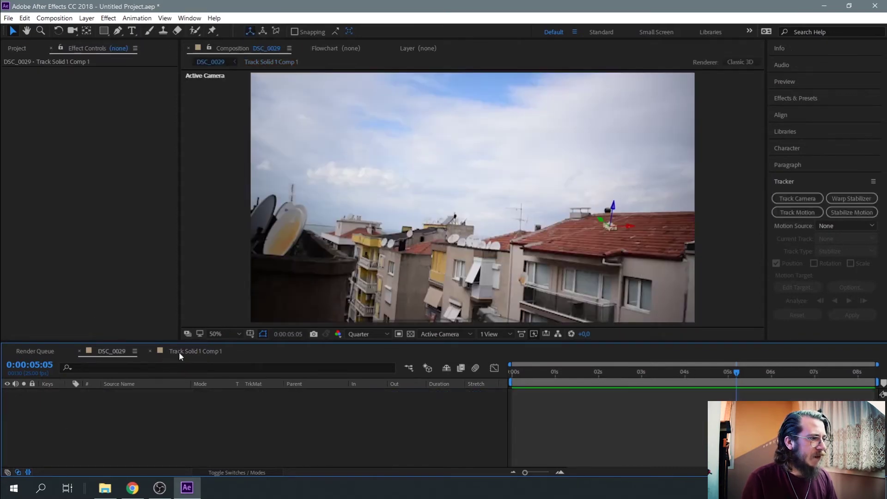
{"action": "left_click", "coordinate": [17, 48]}
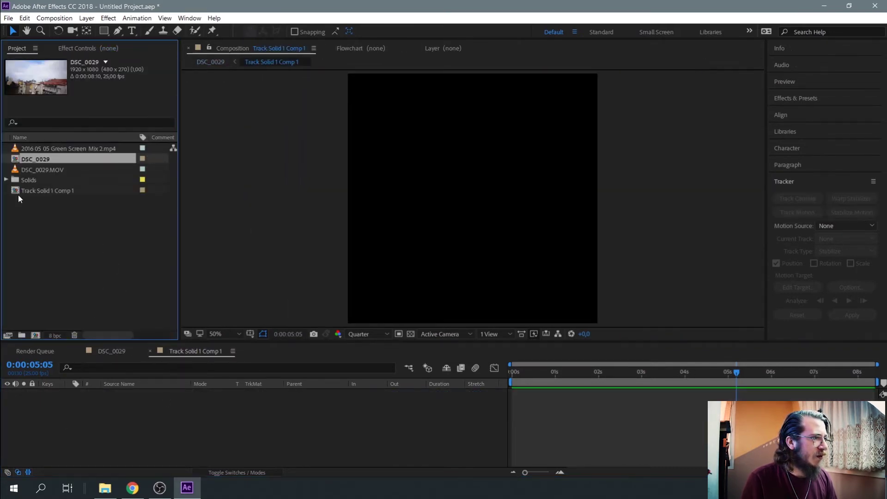
Add 2016 05 05 Green Screen Mix 2.mp4 to the precomp and shift it so the TARDIS shot plays.
{"action": "left_click_drag", "start_coordinate": [41, 149], "coordinate": [193, 430]}
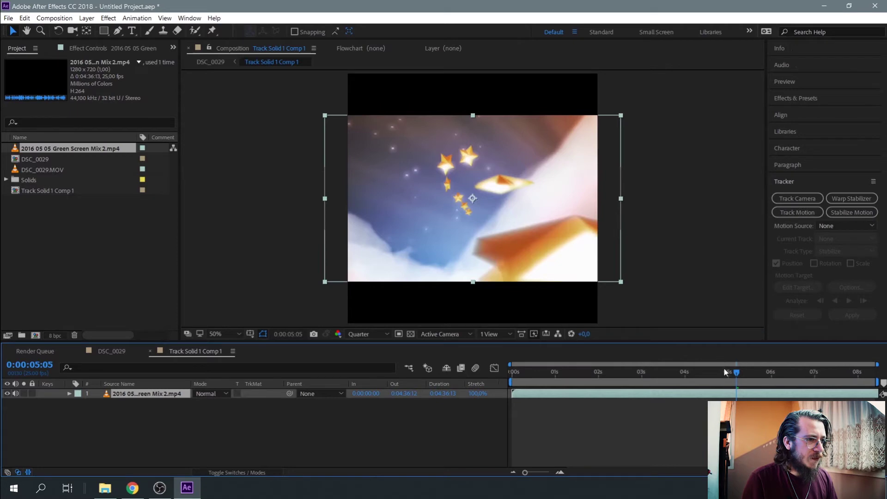
{"action": "left_click_drag", "start_coordinate": [723, 372], "coordinate": [709, 372]}
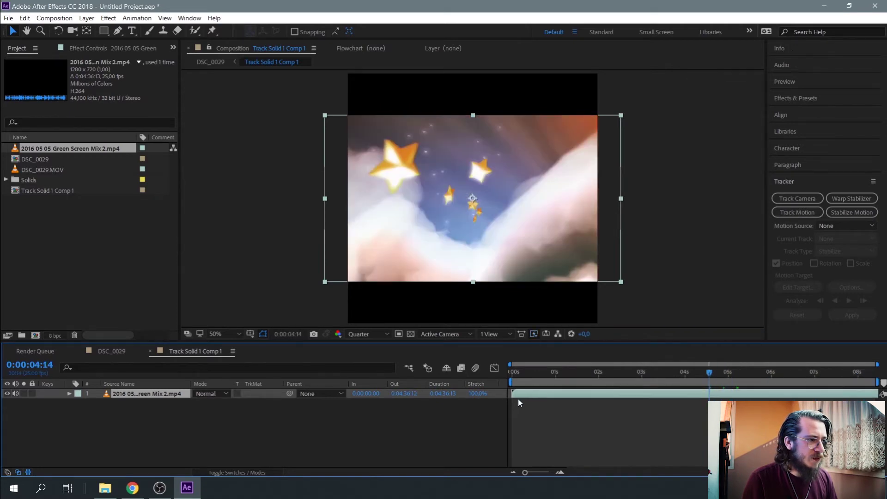
{"action": "left_click_drag", "start_coordinate": [513, 393], "coordinate": [792, 394]}
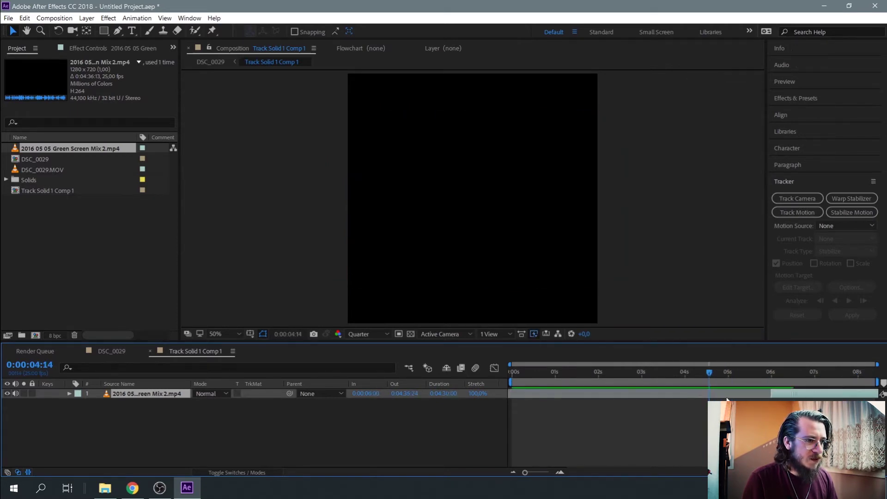
{"action": "key", "text": "ctrl+z"}
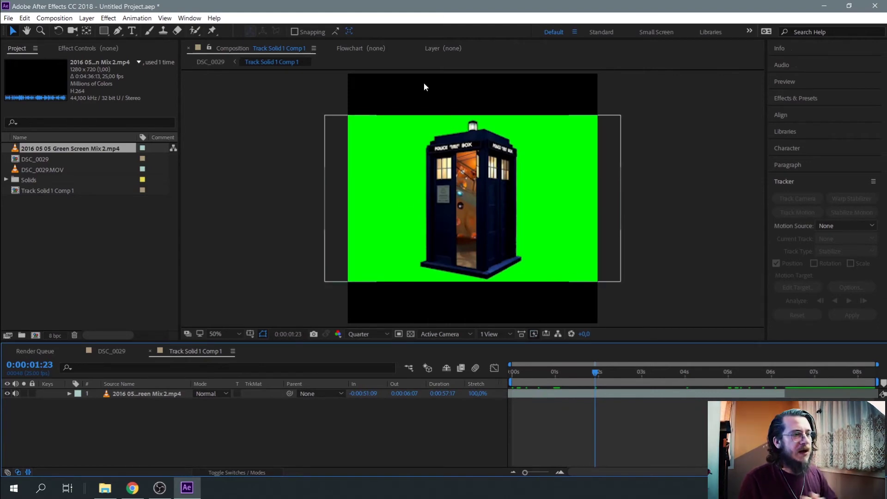
{"action": "left_click", "coordinate": [132, 19]}
{"action": "mouse_move", "coordinate": [107, 18]}
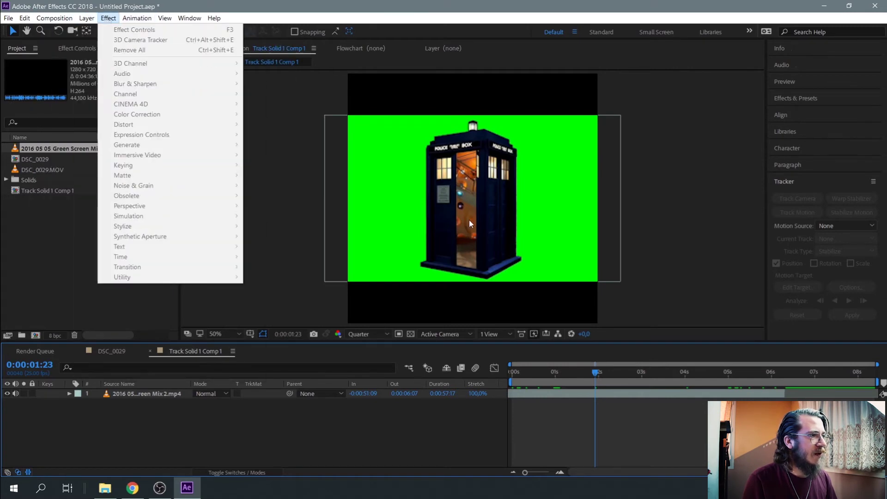
Key the clip with Keylight (1.2): green screen, Screen Gain 223, Balance 21, Pre-blur 2, then return to DSC_0029.
{"action": "left_click", "coordinate": [525, 393]}
{"action": "left_click", "coordinate": [108, 18]}
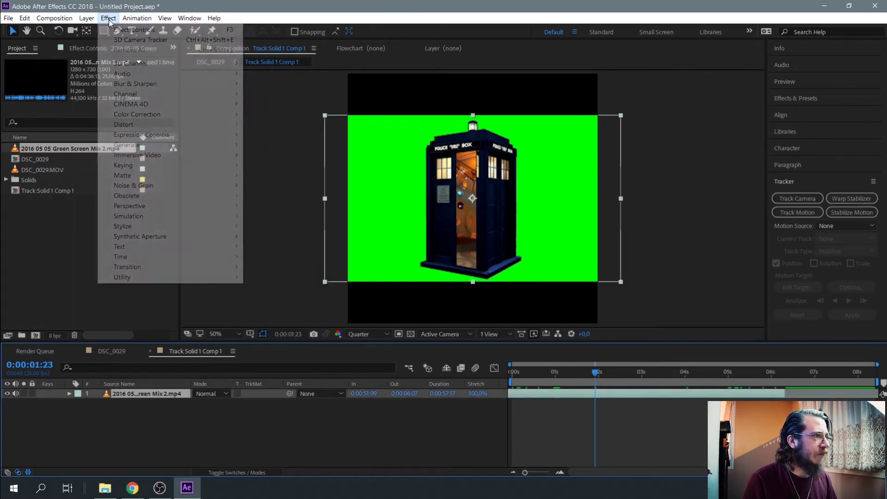
{"action": "mouse_move", "coordinate": [168, 166]}
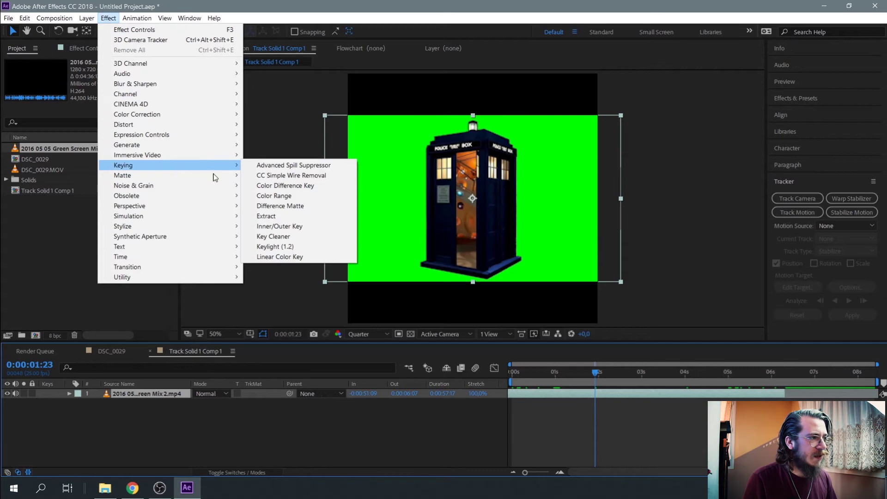
{"action": "left_click", "coordinate": [296, 246]}
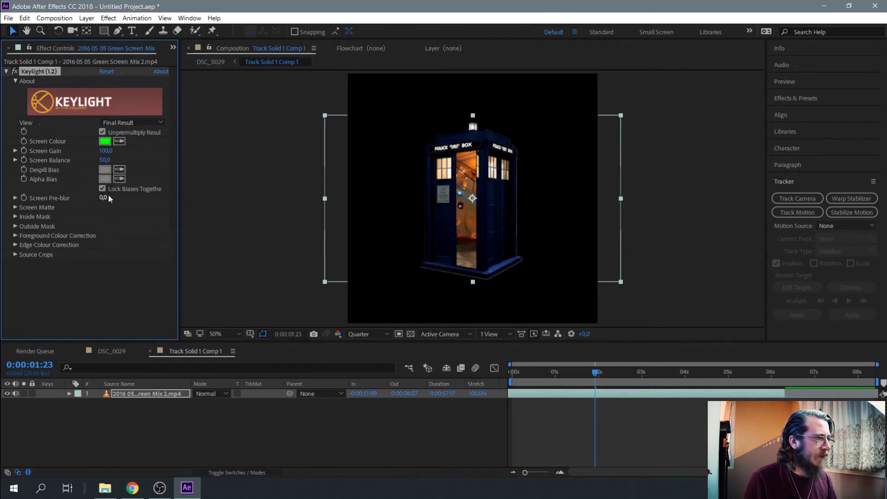
{"action": "left_click_drag", "start_coordinate": [104, 161], "coordinate": [206, 158]}
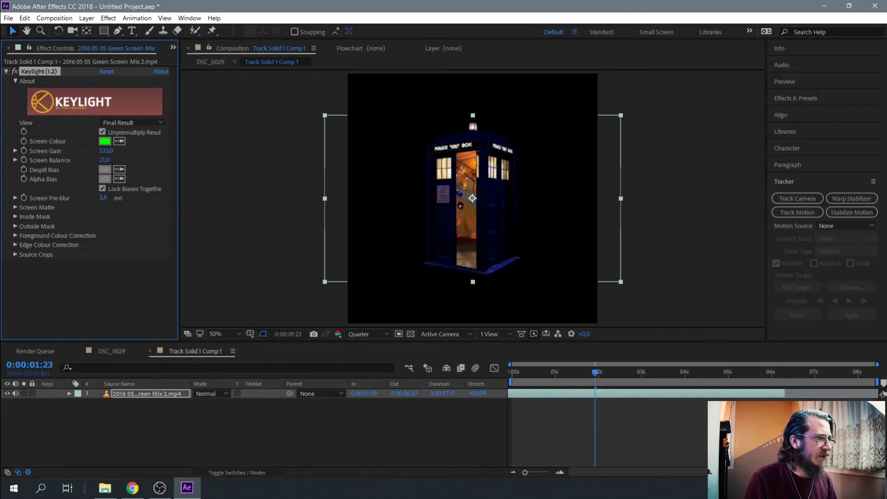
{"action": "left_click_drag", "start_coordinate": [601, 374], "coordinate": [508, 374]}
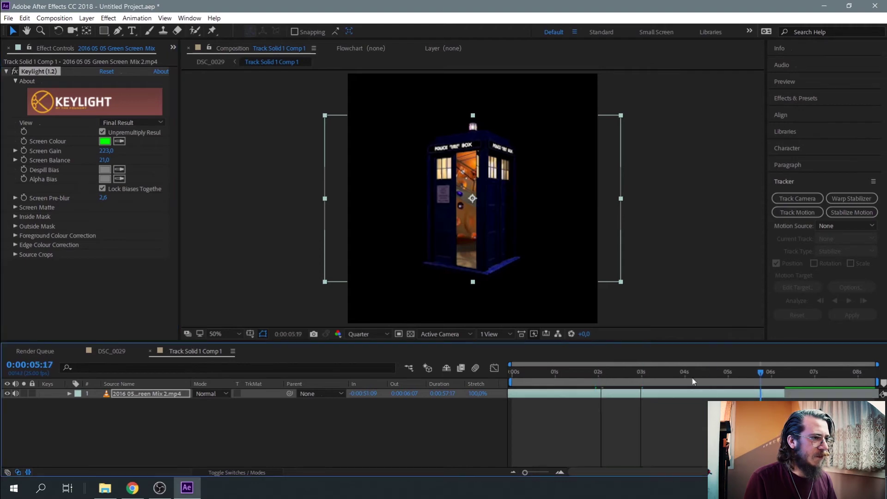
{"action": "left_click", "coordinate": [115, 354]}
Give the TARDIS Scale 1605.3%, rotations X 79°, Y 21°, Z -7°, and Position 4769.9, 4427.0, 52502.8.
{"action": "left_click_drag", "start_coordinate": [719, 373], "coordinate": [811, 380]}
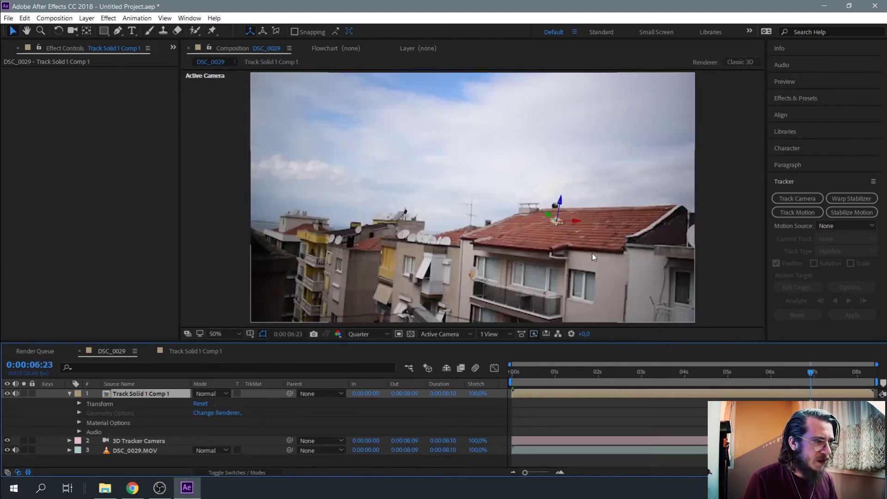
{"action": "left_click_drag", "start_coordinate": [750, 368], "coordinate": [747, 372]}
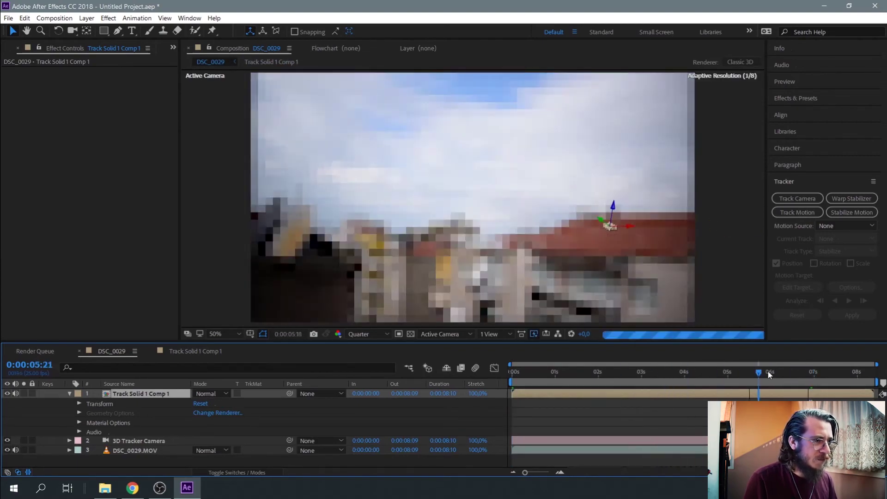
{"action": "key", "text": "period"}
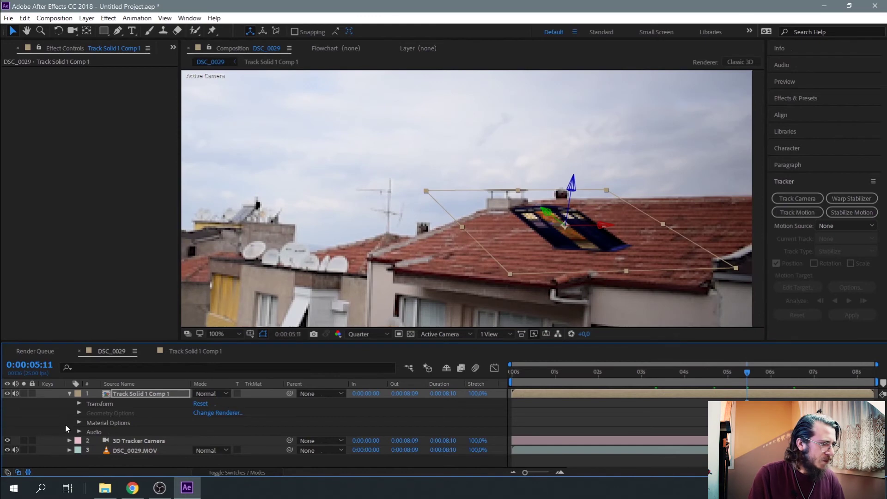
{"action": "left_click", "coordinate": [79, 403]}
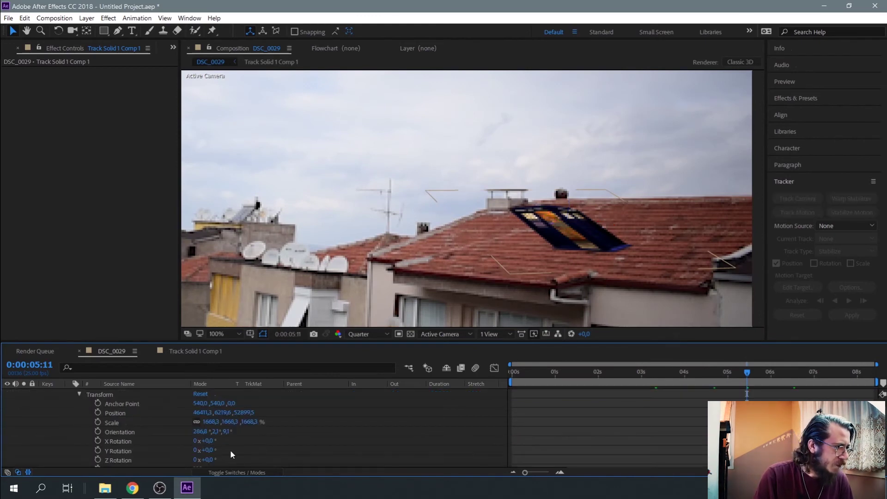
{"action": "left_click_drag", "start_coordinate": [227, 422], "coordinate": [224, 421]}
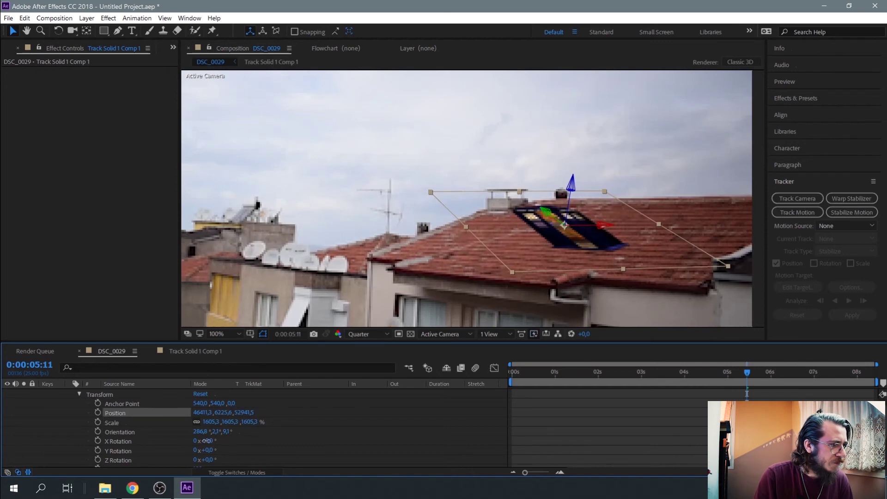
{"action": "left_click_drag", "start_coordinate": [206, 441], "coordinate": [242, 433]}
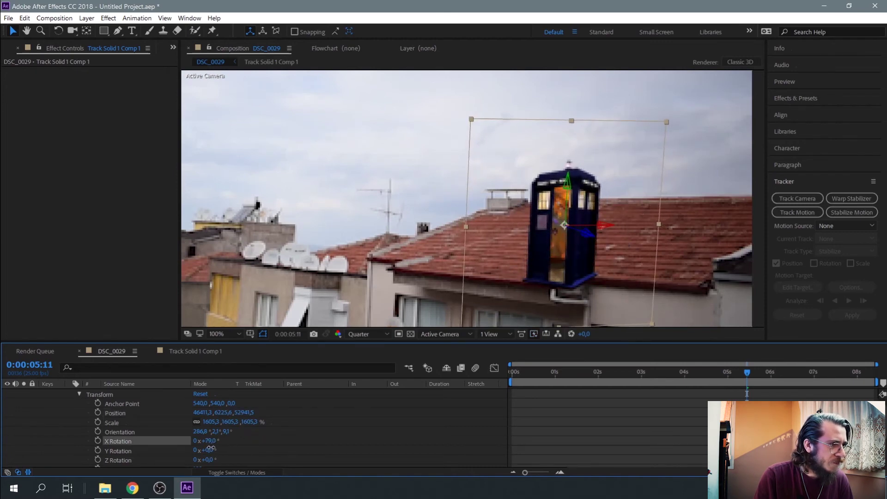
{"action": "left_click_drag", "start_coordinate": [211, 449], "coordinate": [220, 447]}
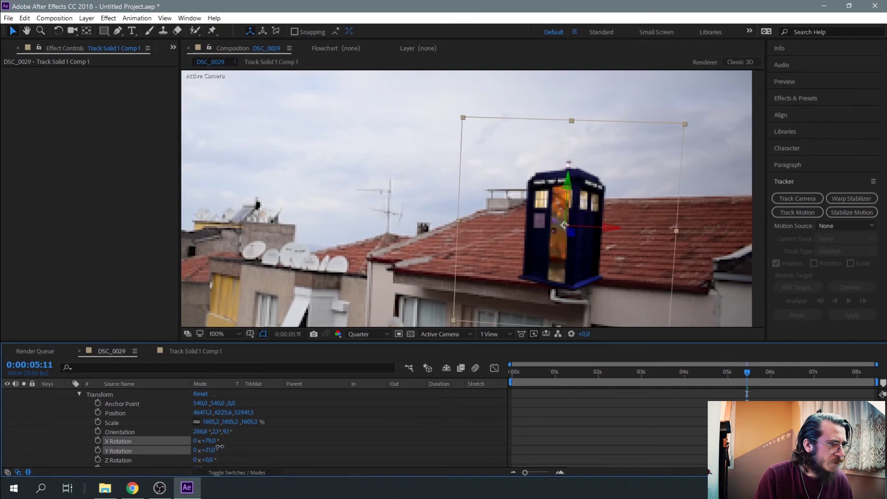
{"action": "left_click_drag", "start_coordinate": [213, 459], "coordinate": [207, 461]}
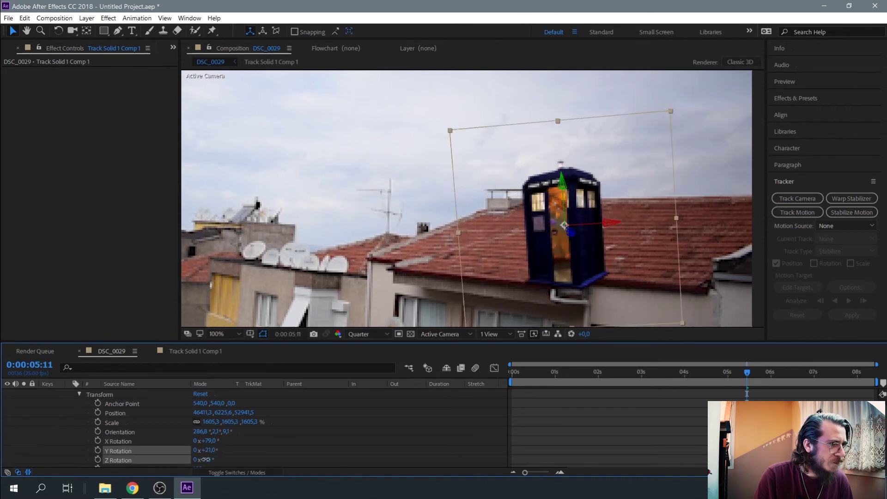
{"action": "left_click_drag", "start_coordinate": [500, 319], "coordinate": [563, 260]}
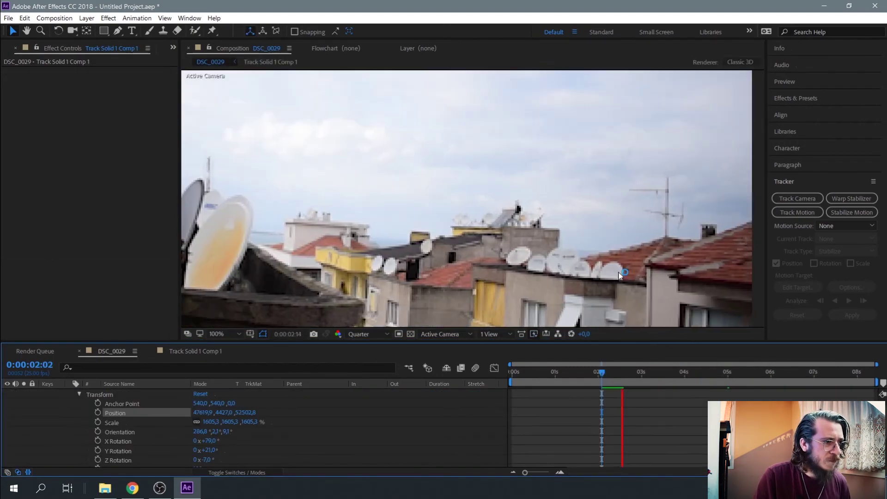
Scrub to around three seconds and play back the composite to check the tracking.
{"action": "left_click_drag", "start_coordinate": [612, 378], "coordinate": [701, 381]}
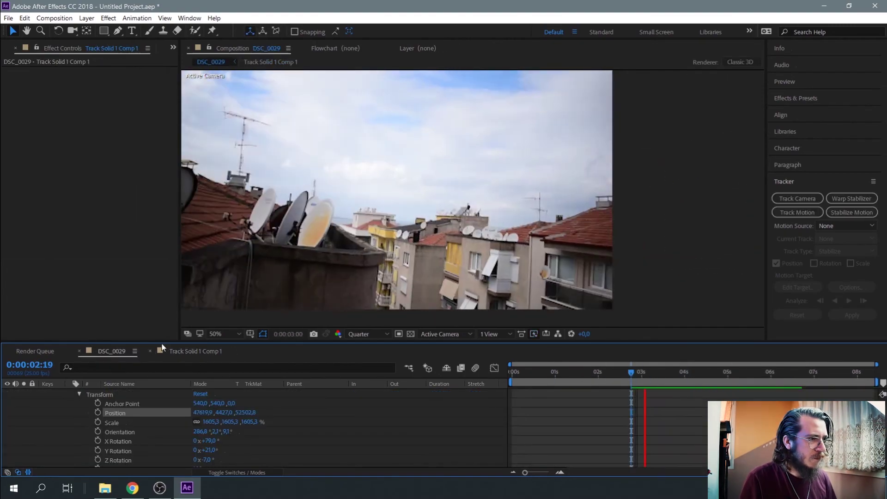
{"action": "left_click_drag", "start_coordinate": [632, 375], "coordinate": [648, 375]}
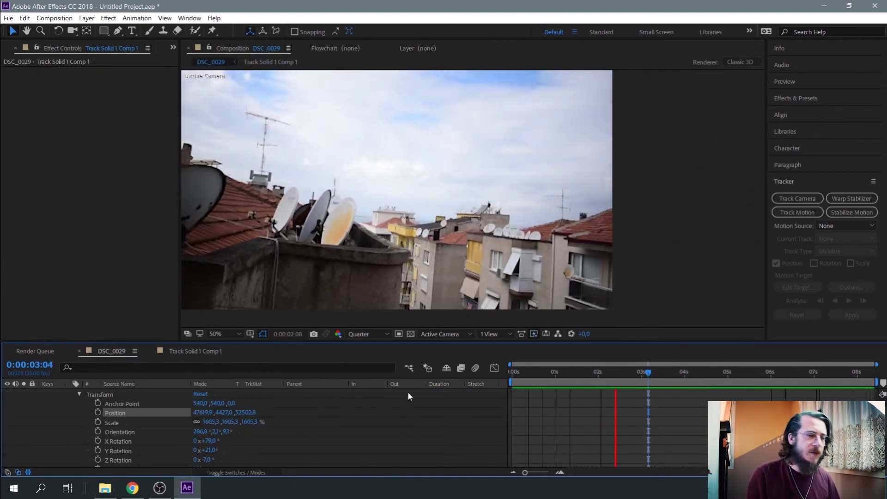
{"action": "key", "text": "space"}
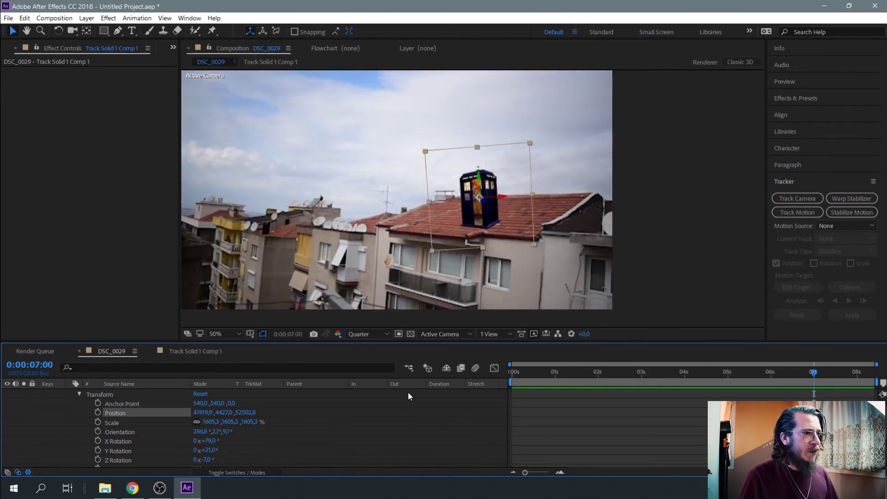